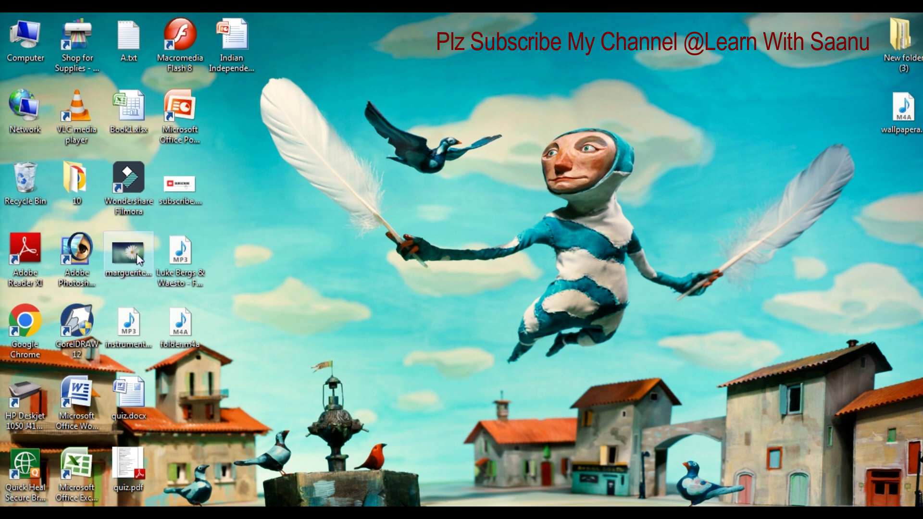
Launch Adobe Photoshop from its desktop shortcut's context menu
right_click(79, 273)
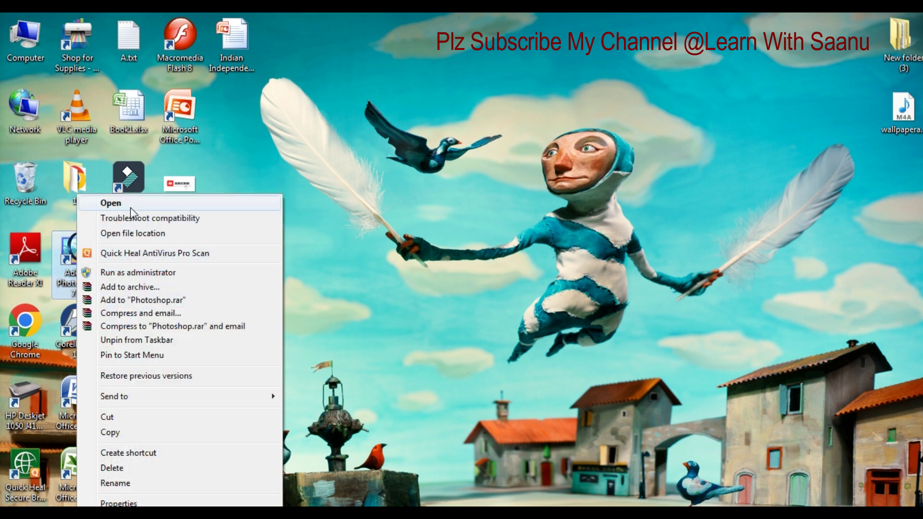
left_click(131, 207)
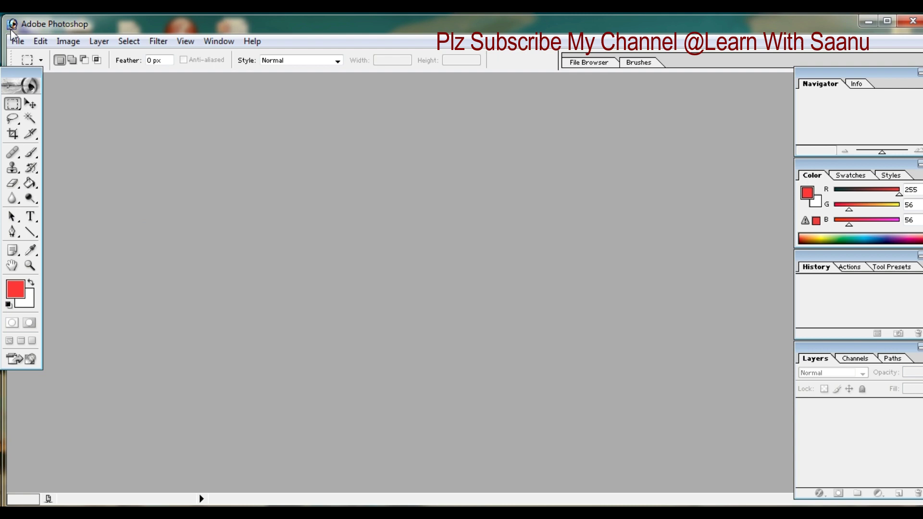
Open marguerite-729510_960_720.jpg from the Desktop and nudge its window right and down
left_click(21, 42)
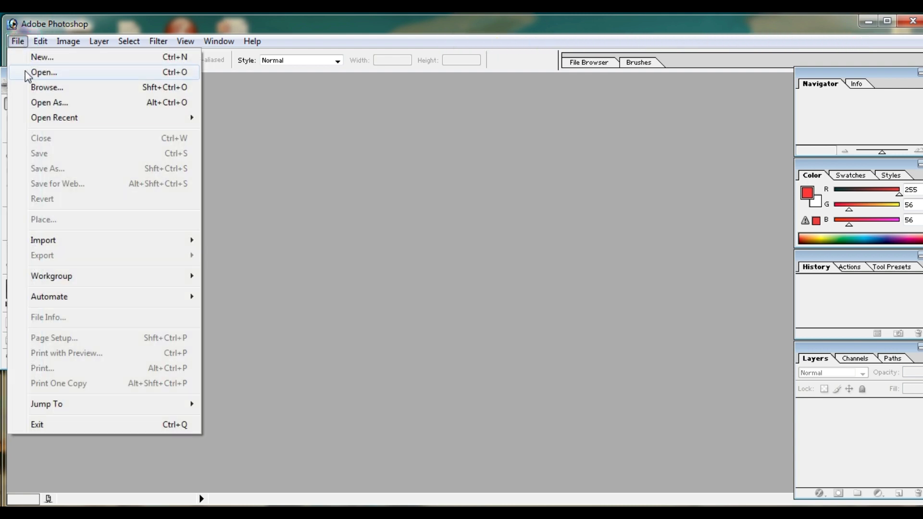
left_click(25, 71)
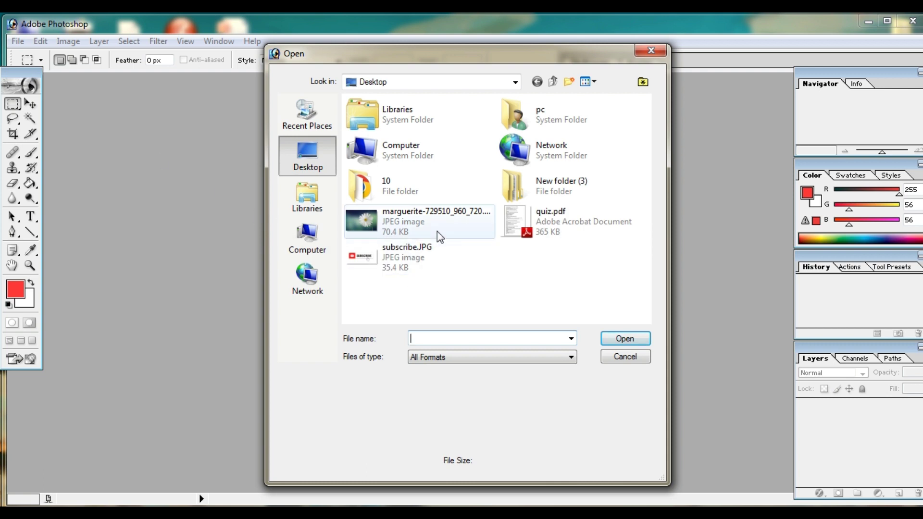
mouse_move(418, 221)
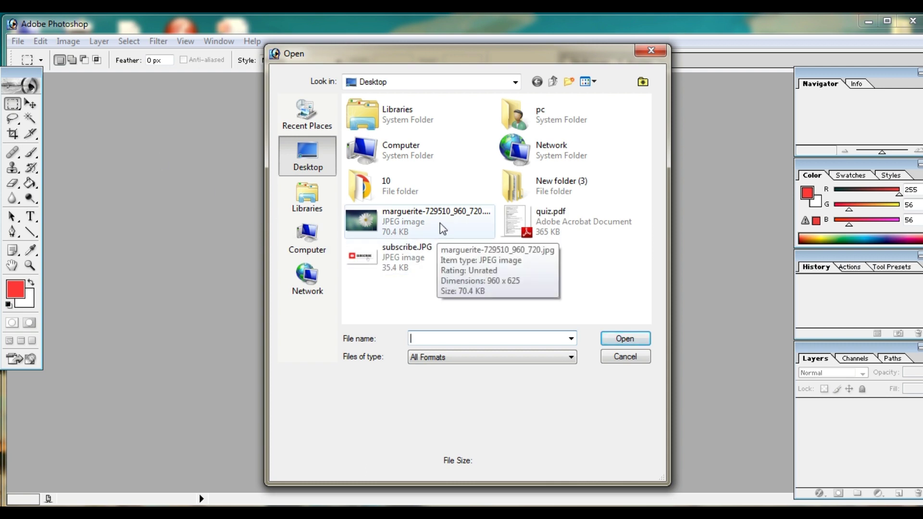
double_click(439, 222)
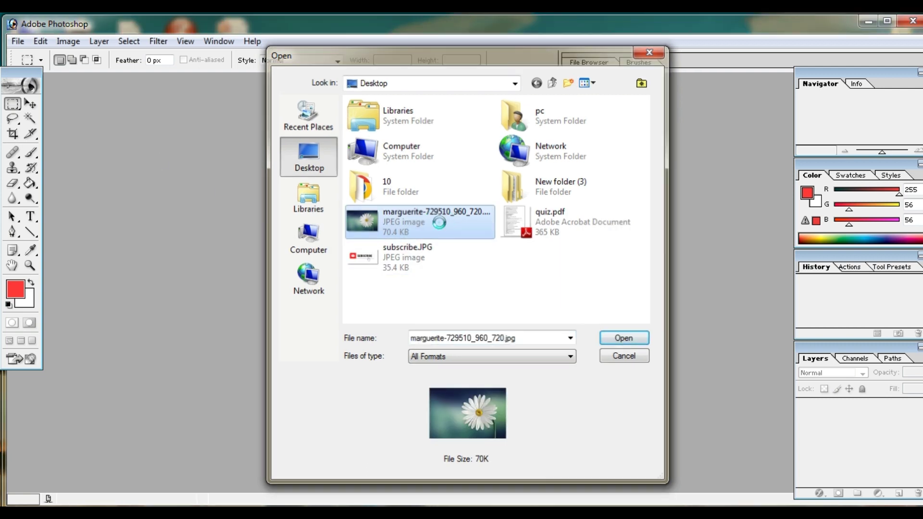
left_click_drag(359, 89, 473, 117)
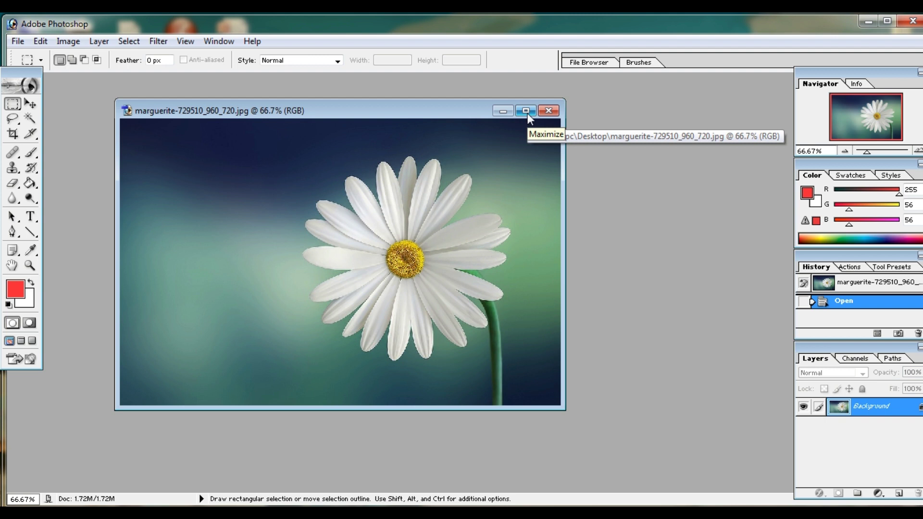
Maximize the daisy photo, marquee-select a square around the daisy, and cut it out
left_click(526, 111)
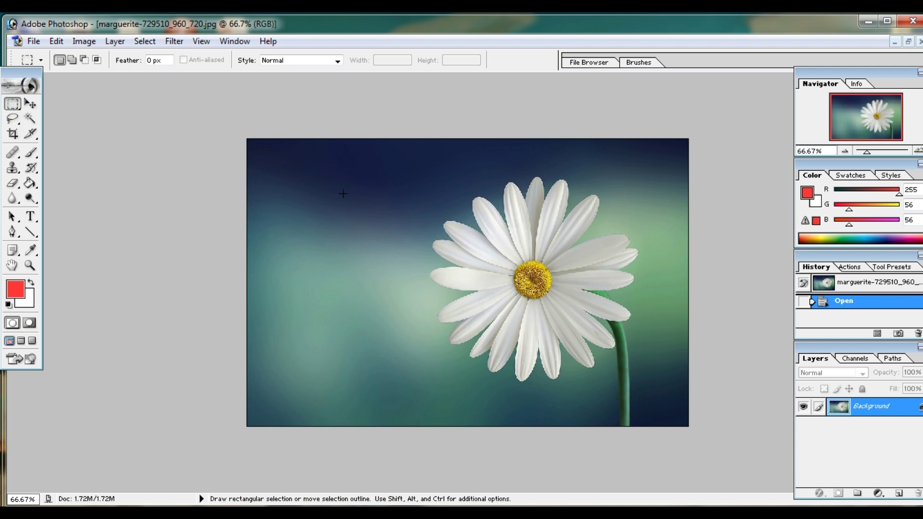
left_click_drag(423, 162, 670, 411)
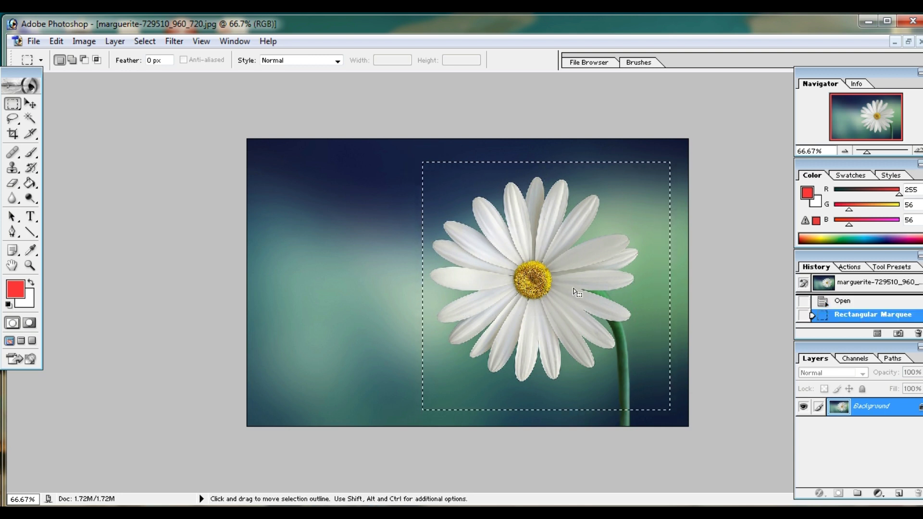
right_click(565, 268)
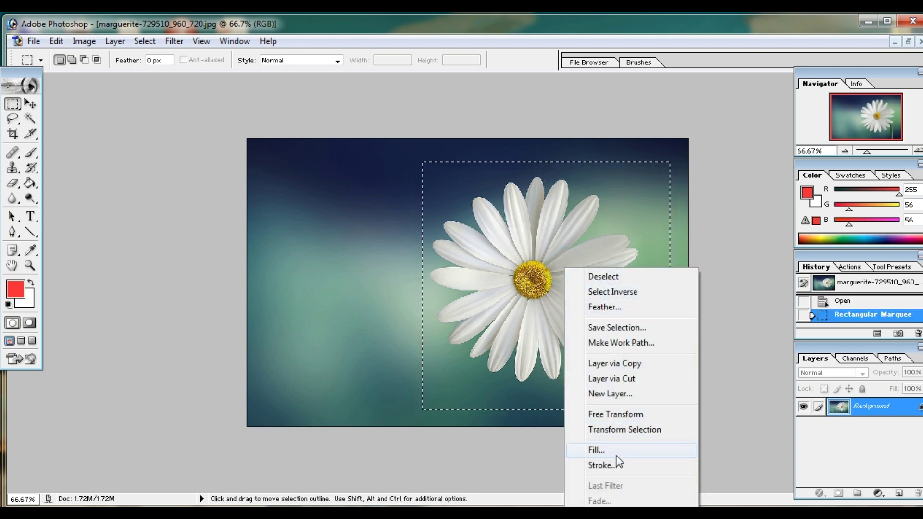
left_click(56, 41)
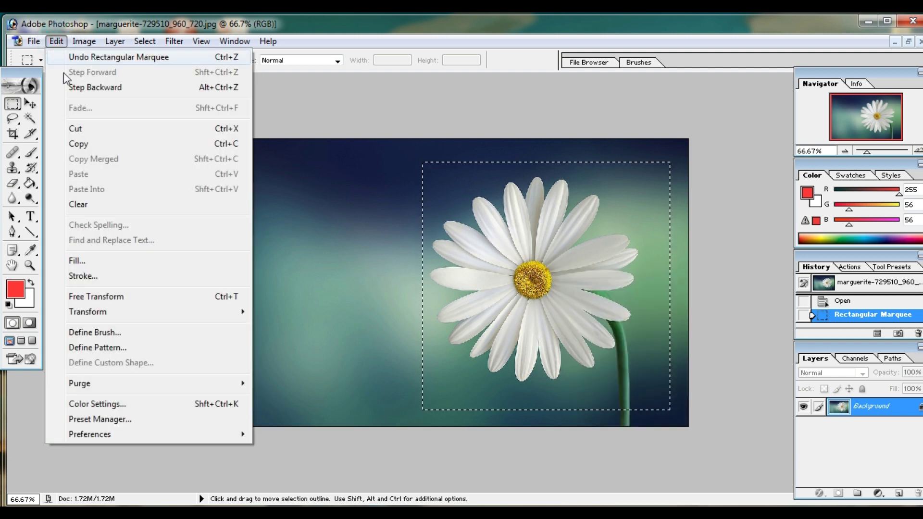
left_click(77, 128)
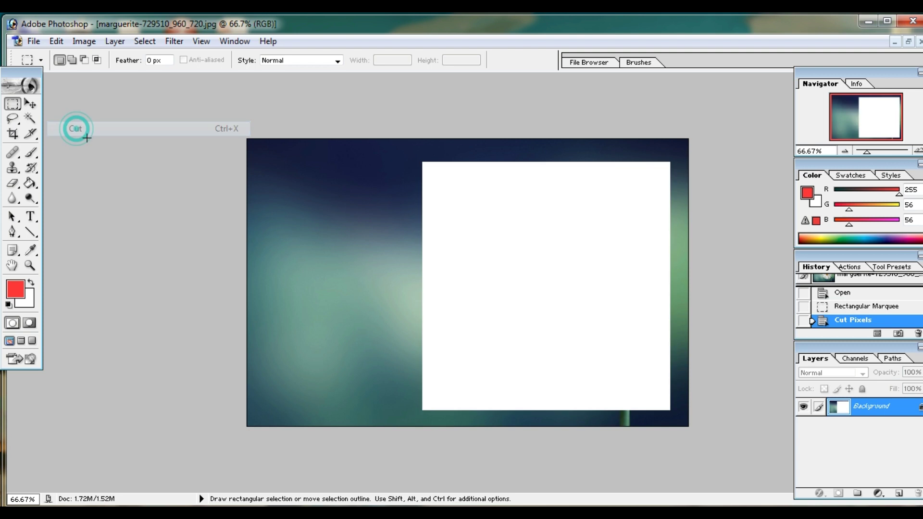
Create a new transparent 540x541 document and paste the cut daisy into it
left_click(32, 41)
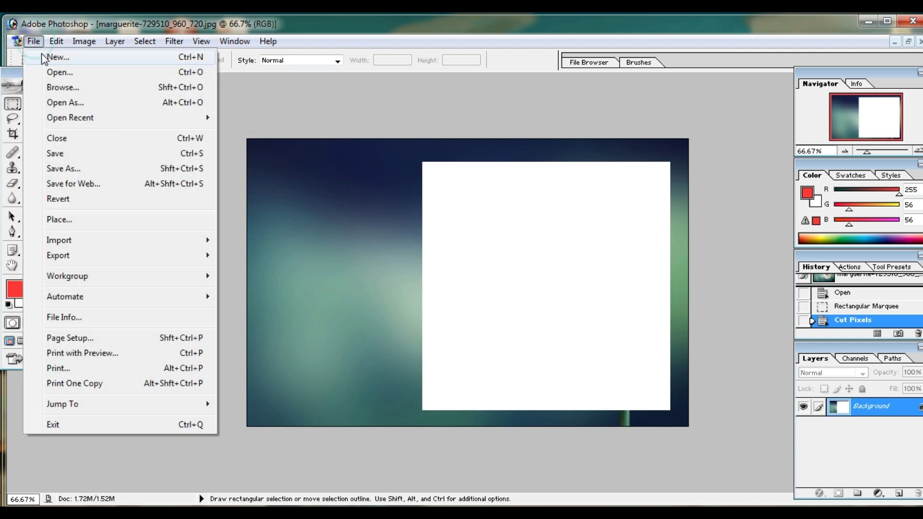
left_click(663, 229)
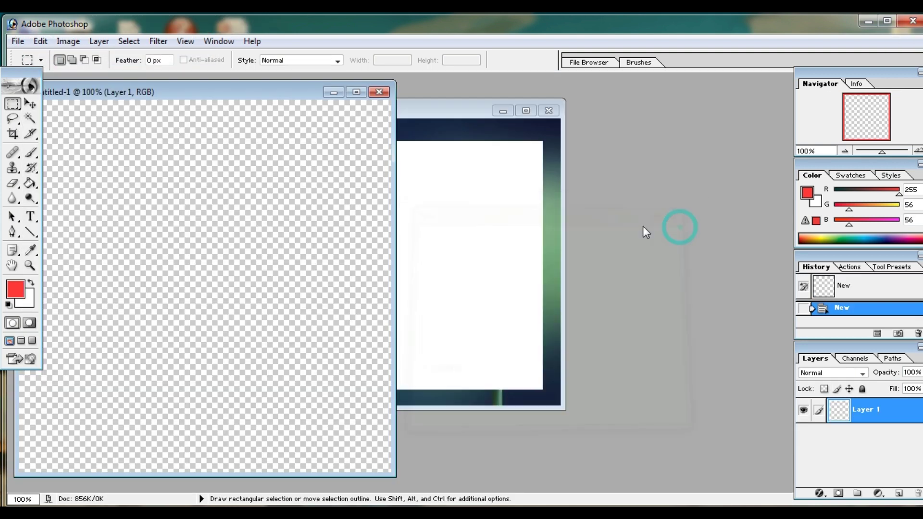
left_click(225, 162)
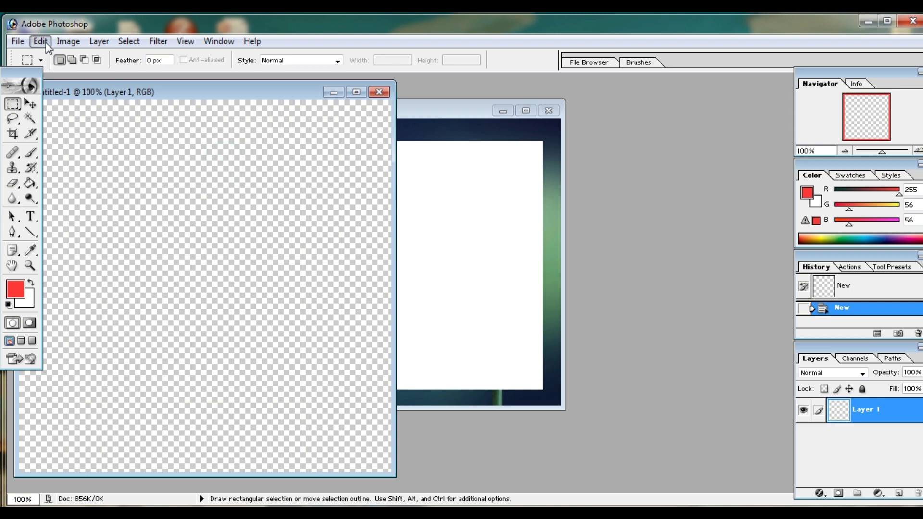
left_click(40, 41)
left_click(79, 175)
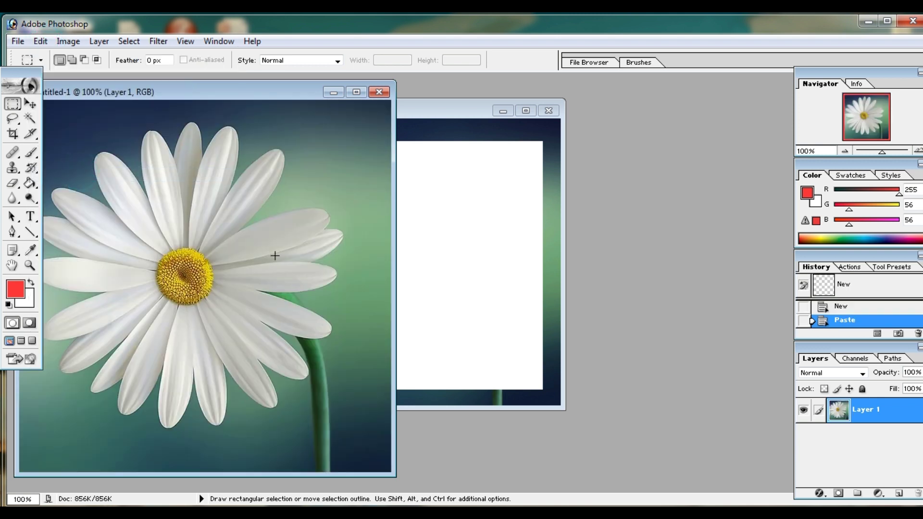
Move the Untitled-1 window aside and bring the marguerite photo to the front
left_click_drag(283, 90, 494, 95)
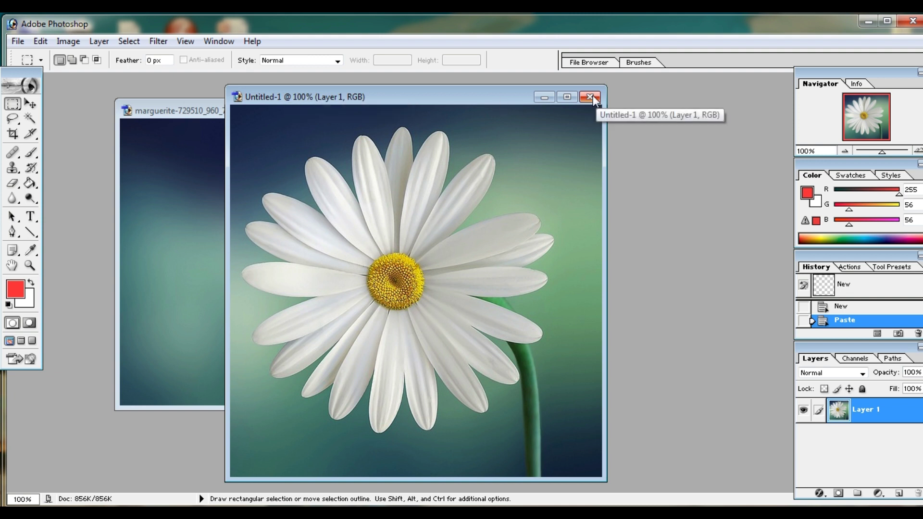
left_click_drag(493, 94, 528, 96)
left_click_drag(588, 102, 687, 120)
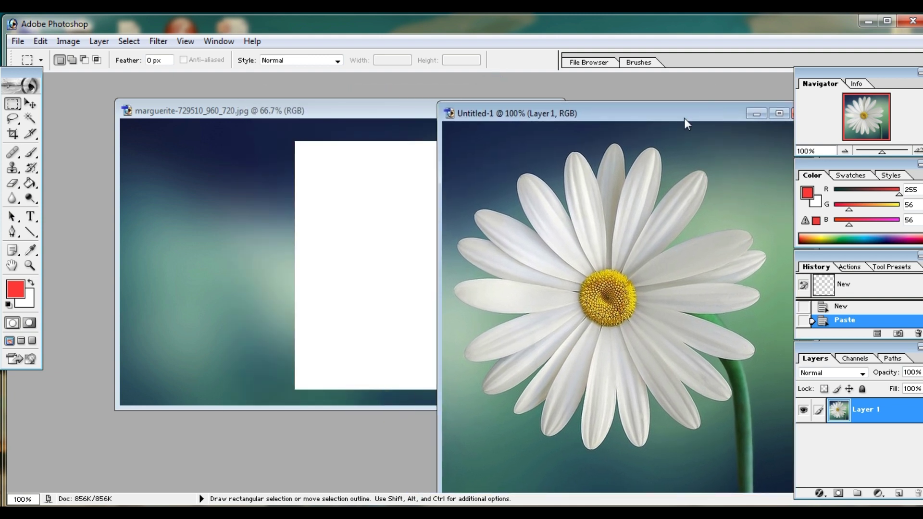
left_click(336, 154)
Step backward to restore the daisy, deselect, and maximize the marguerite photo
left_click(37, 42)
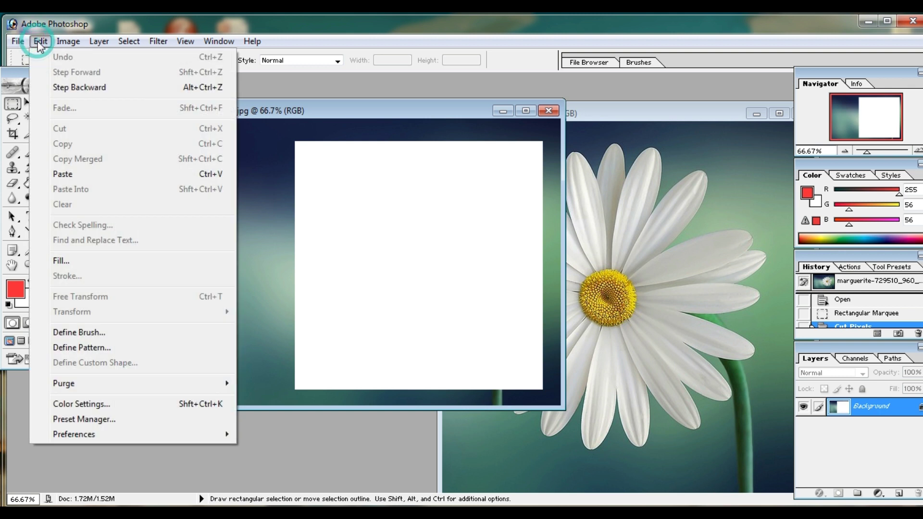
left_click(55, 88)
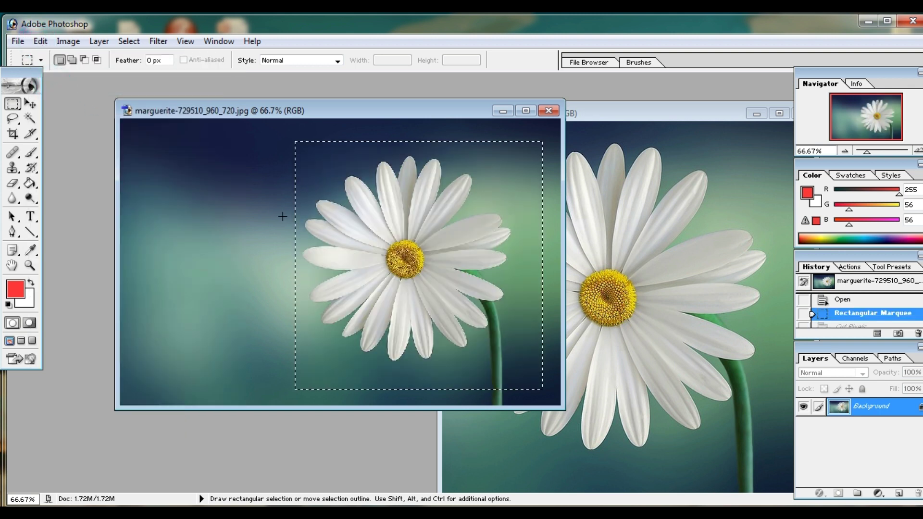
left_click(282, 212)
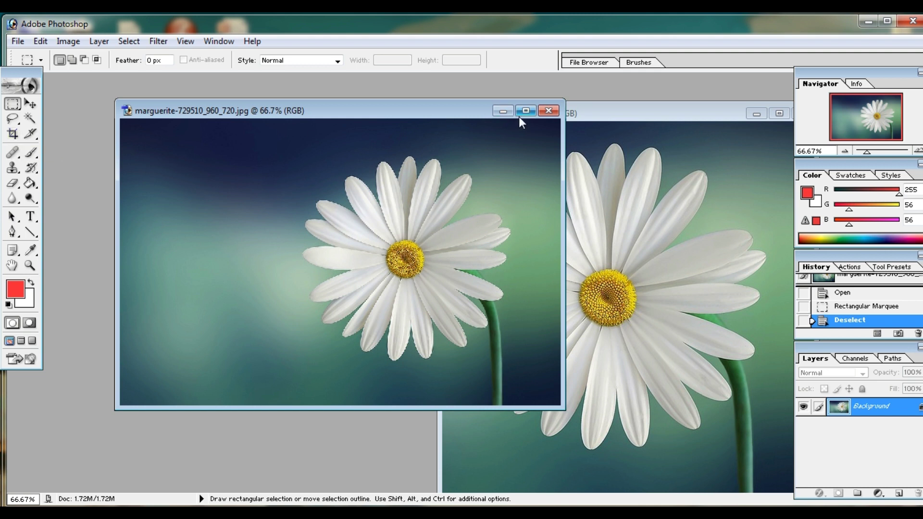
left_click(526, 111)
left_click(13, 134)
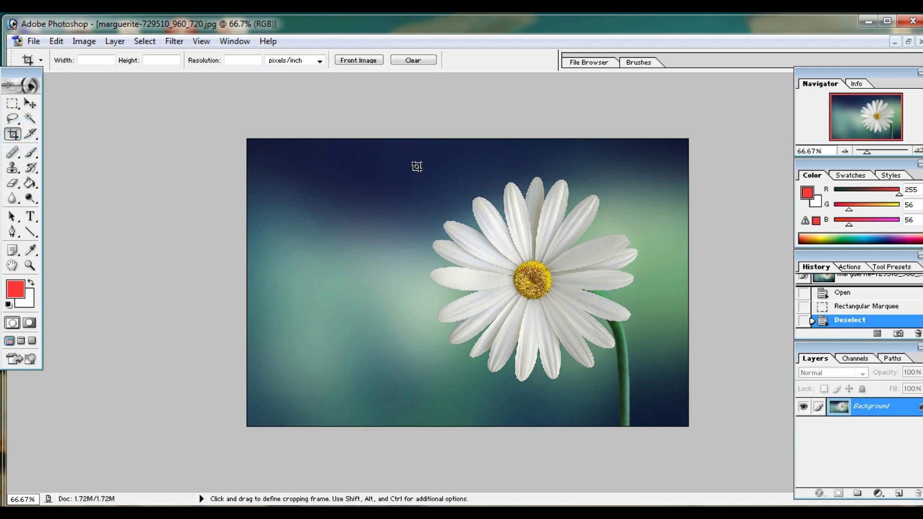
Draw a square crop frame around the daisy and confirm Crop in the prompt
mouse_move(417, 167)
left_mouse_down()
mouse_move(620, 337)
mouse_move(656, 404)
left_mouse_up()
left_click_drag(656, 404, 656, 405)
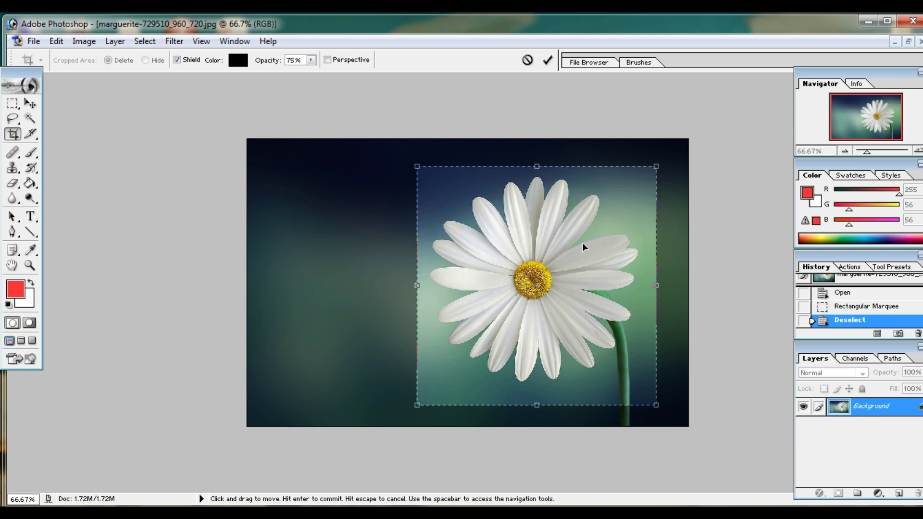
left_click(12, 105)
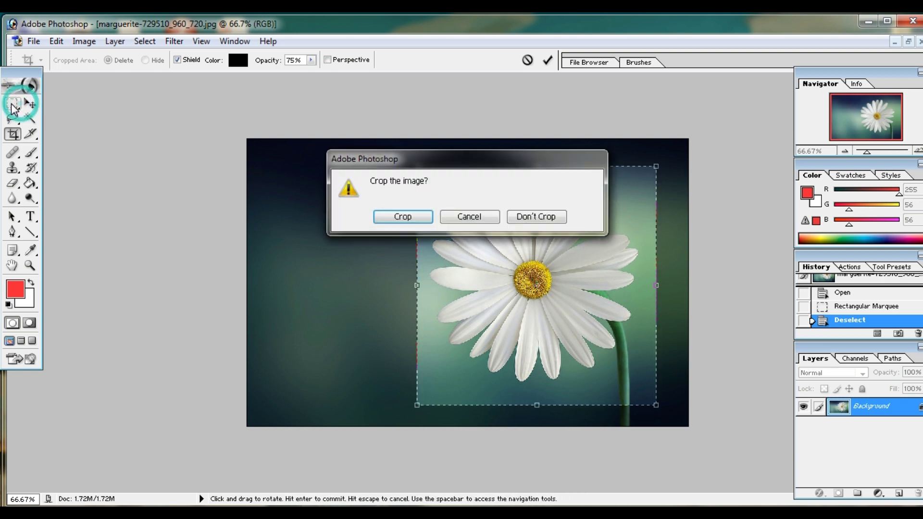
left_click(415, 218)
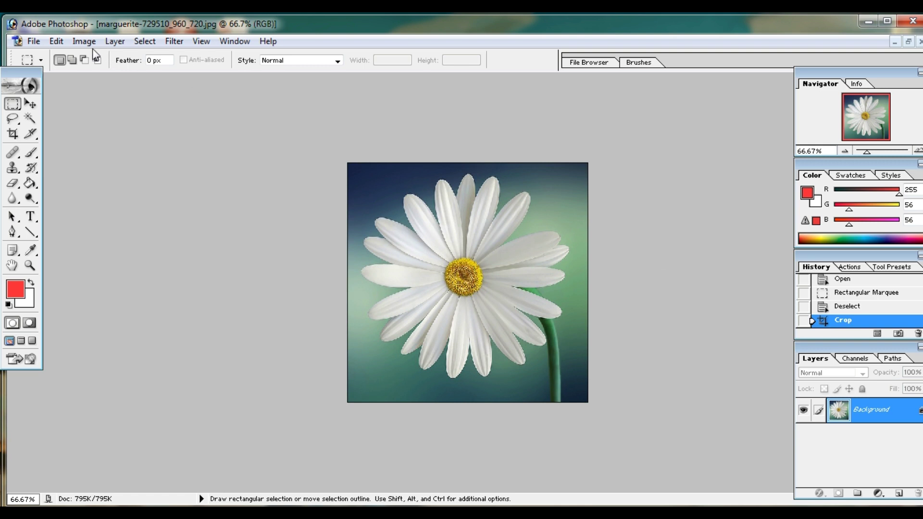
Set up Save As on the Desktop with file name abc and JPEG format
left_click(34, 41)
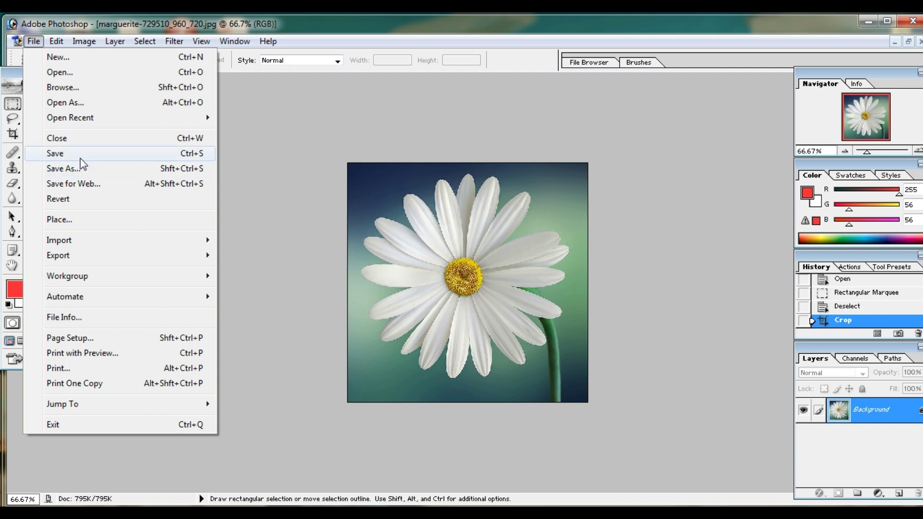
left_click(83, 168)
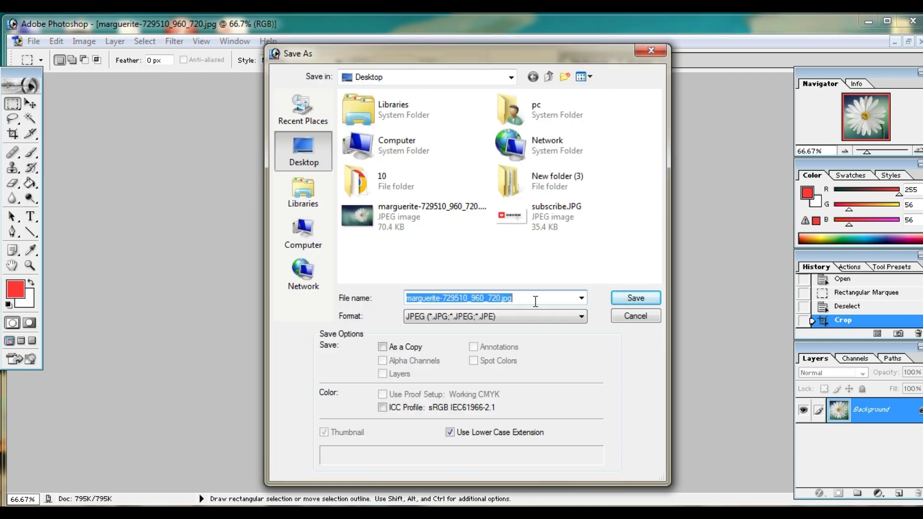
type("abc")
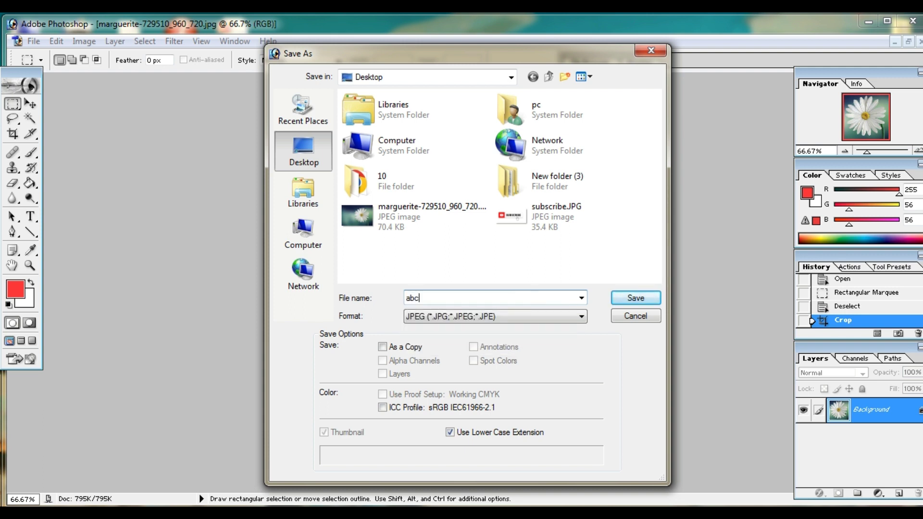
left_click(528, 321)
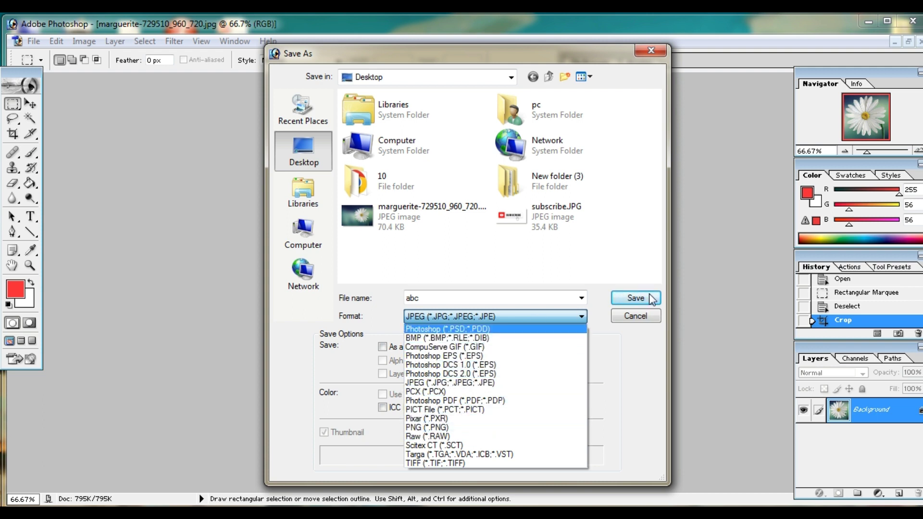
left_click(558, 311)
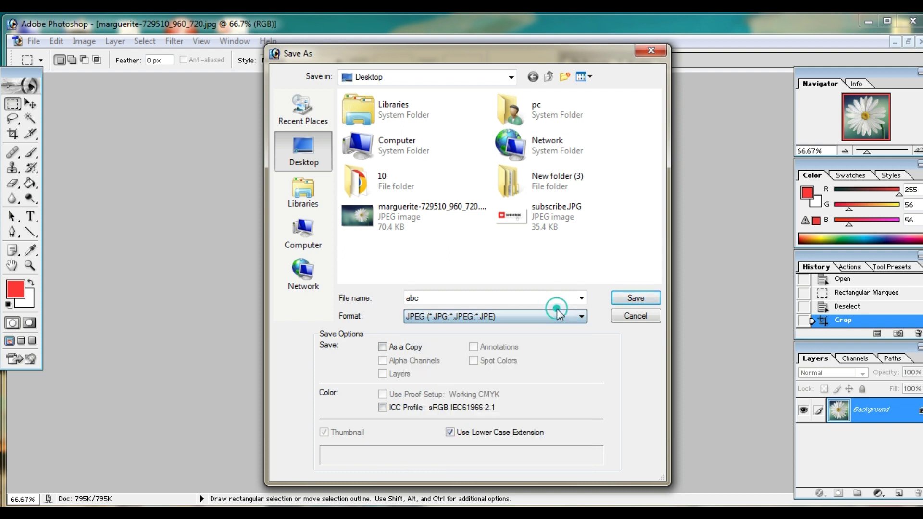
Save as abc.jpg, trying High quality then confirming JPEG Options at Medium
left_click(623, 299)
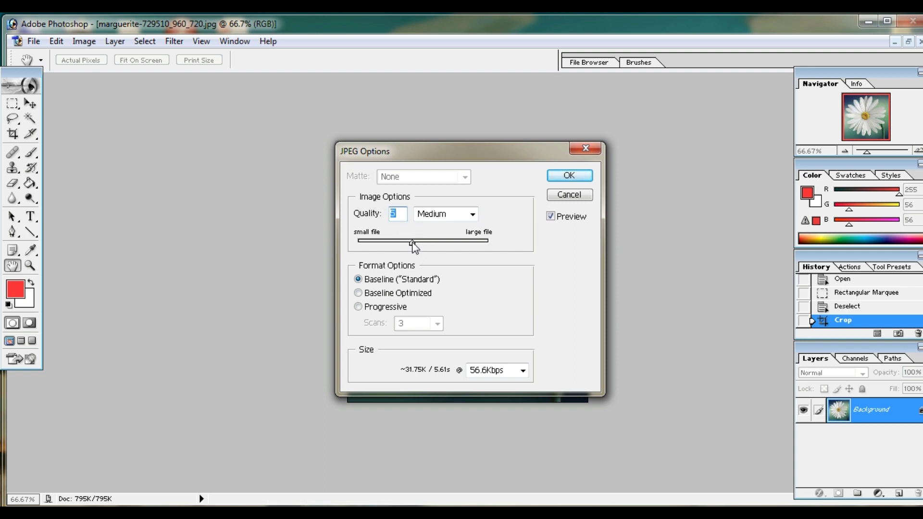
left_click(473, 214)
left_click(450, 250)
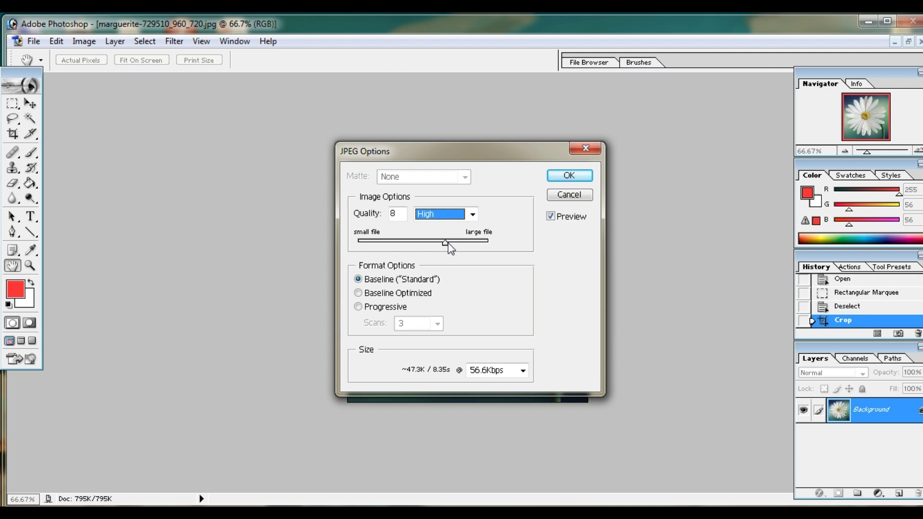
left_click(440, 243)
left_click_drag(439, 244, 419, 242)
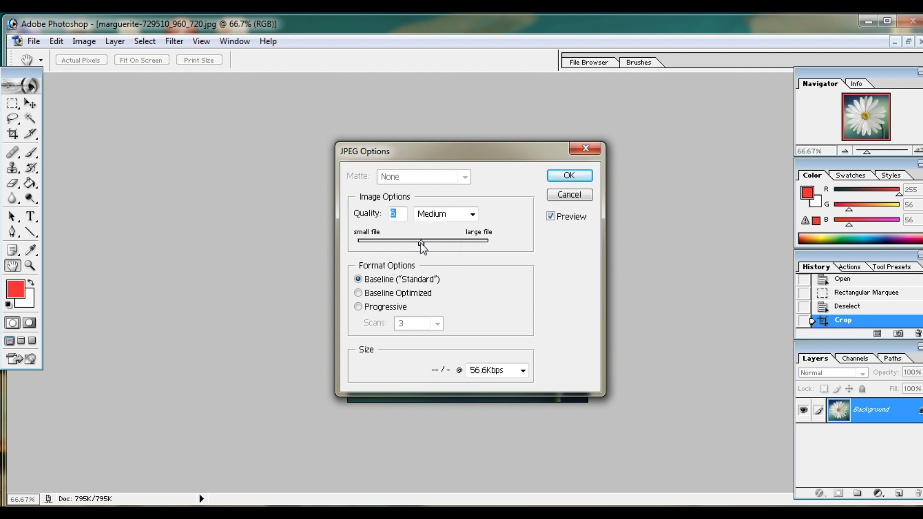
left_click(564, 180)
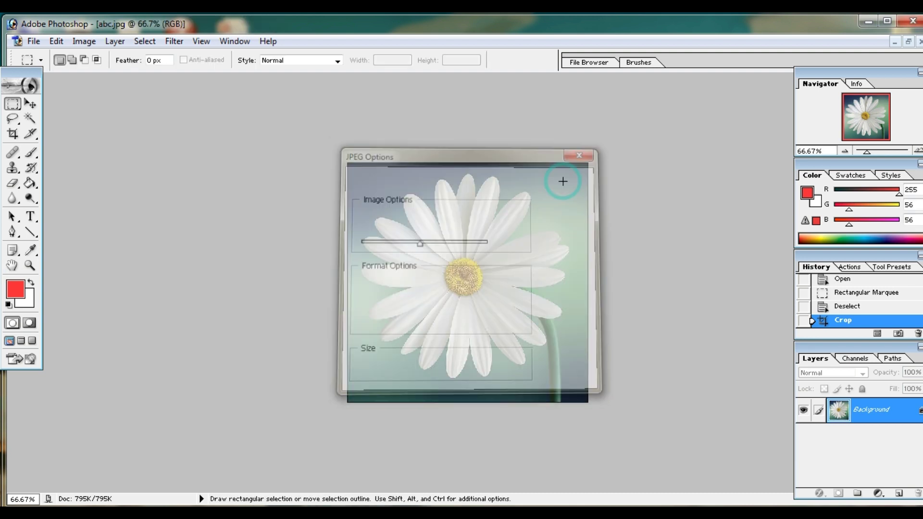